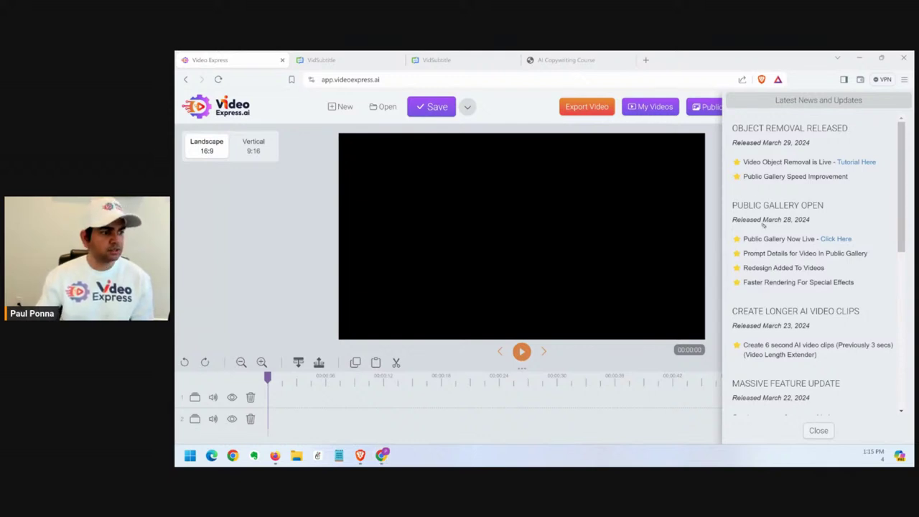
mouse_move(759, 228)
left_mouse_down()
mouse_move(736, 229)
mouse_move(734, 248)
mouse_move(872, 235)
mouse_move(816, 224)
mouse_move(748, 228)
left_mouse_up()
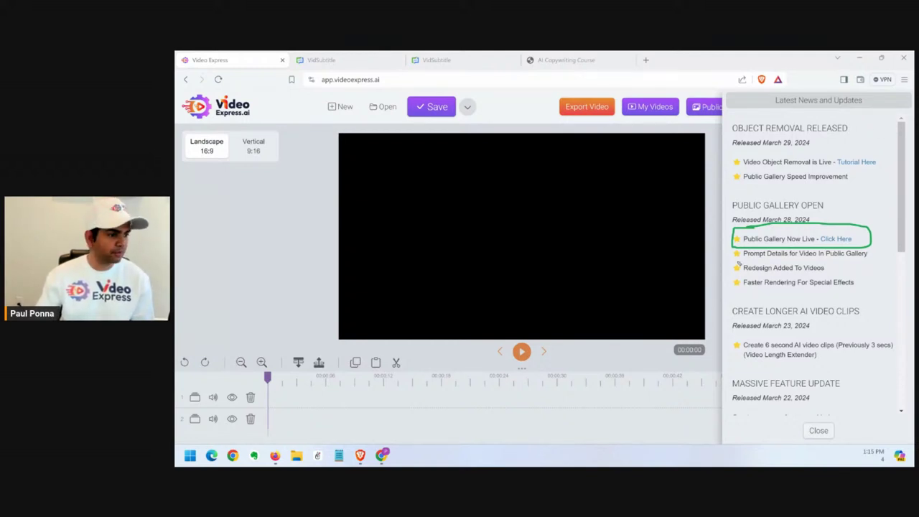
left_click_drag(736, 248, 731, 262)
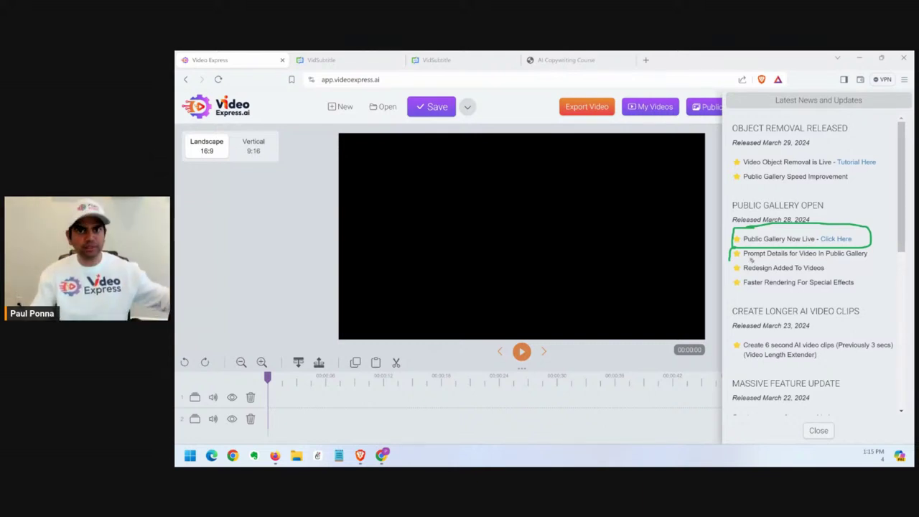
mouse_move(728, 264)
left_mouse_down()
mouse_move(872, 253)
mouse_move(866, 241)
mouse_move(849, 247)
mouse_move(853, 234)
mouse_move(822, 248)
left_mouse_up()
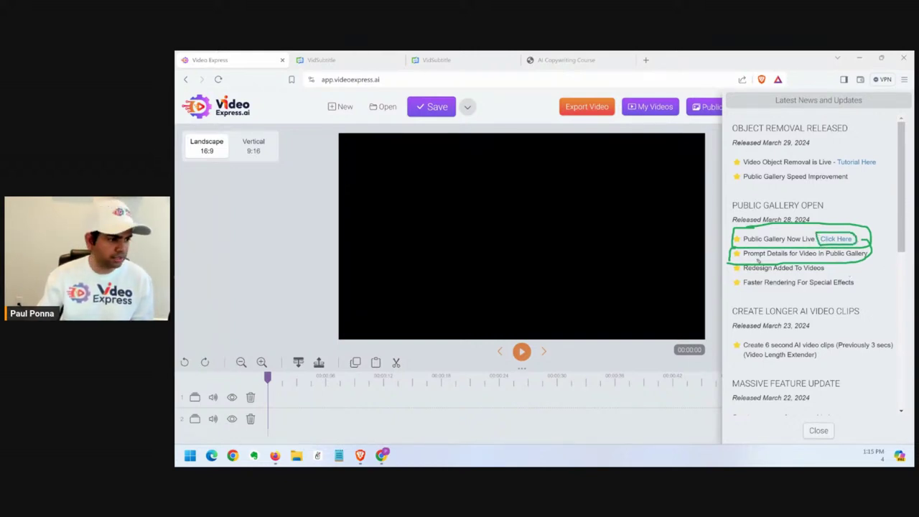
mouse_move(729, 263)
left_mouse_down()
mouse_move(735, 282)
mouse_move(810, 279)
mouse_move(849, 260)
left_mouse_up()
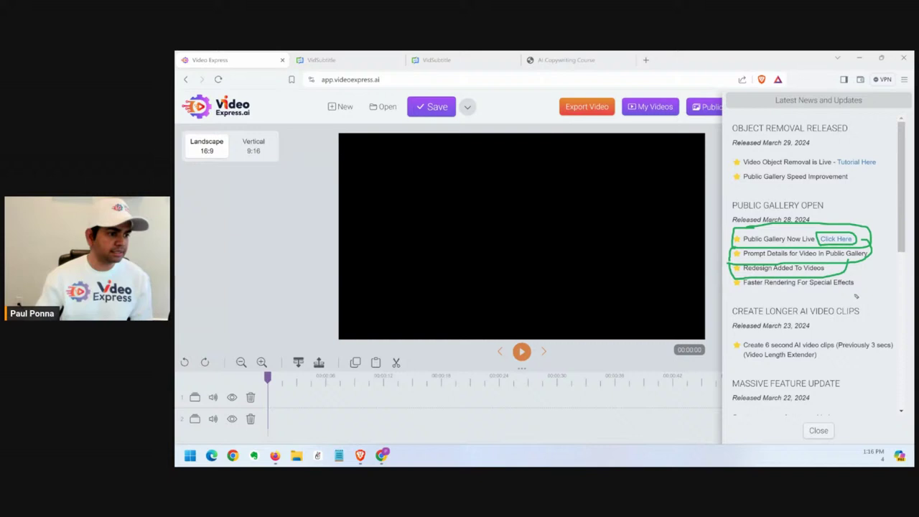
mouse_move(739, 279)
left_mouse_down()
mouse_move(731, 282)
mouse_move(839, 297)
mouse_move(851, 264)
left_mouse_up()
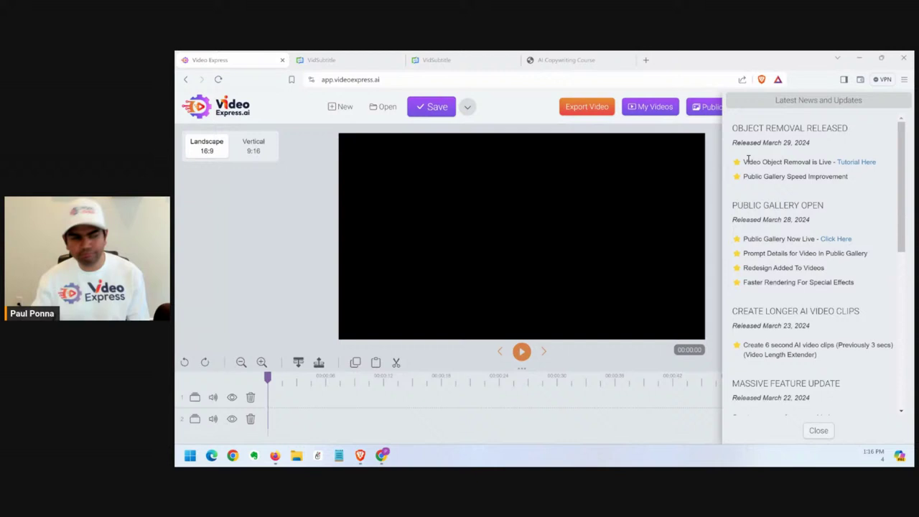
Highlight the Public Gallery Speed Improvement and Video Object Removal news, close the panel, and open Public Gallery.
triple_click(796, 176)
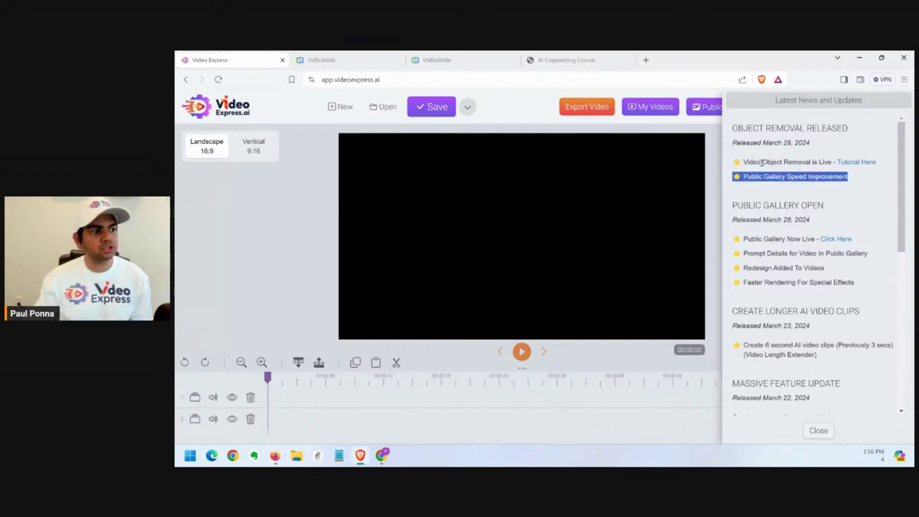
left_click_drag(742, 162, 833, 171)
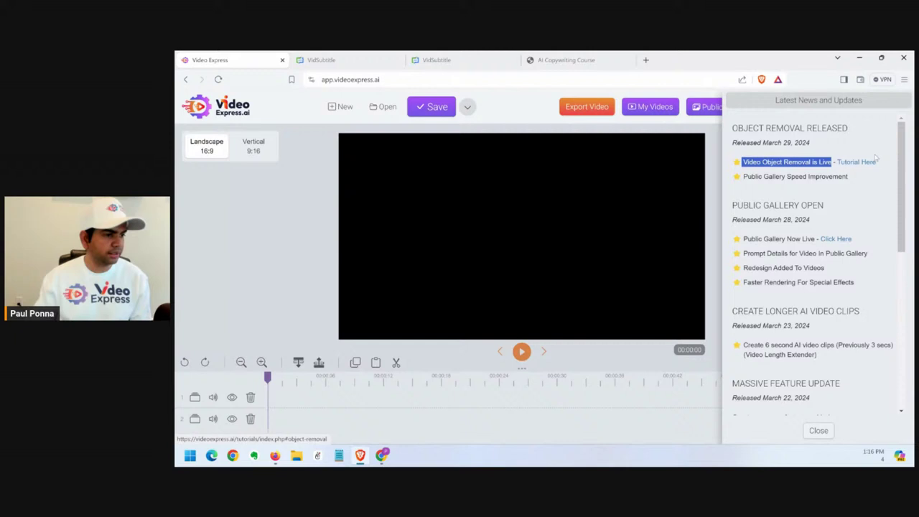
left_click(818, 431)
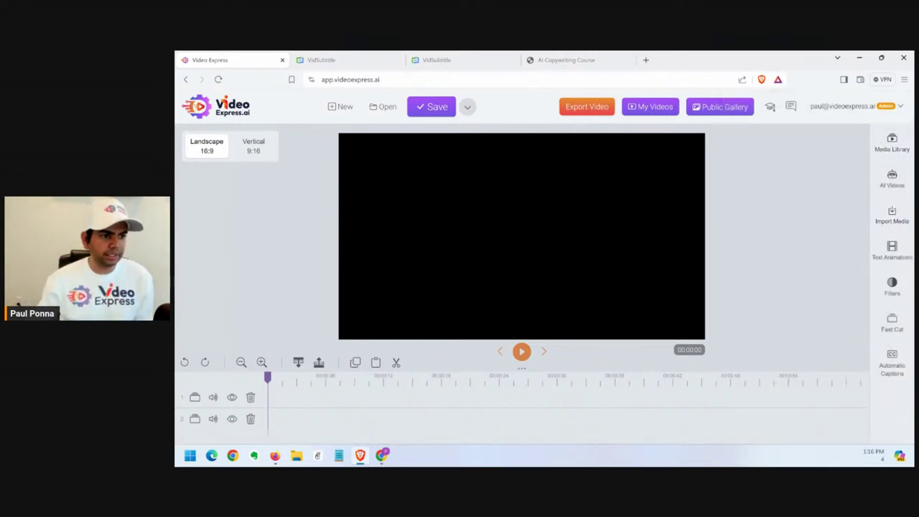
mouse_move(729, 192)
left_mouse_down()
mouse_move(726, 126)
mouse_move(717, 128)
mouse_move(735, 129)
mouse_move(706, 120)
mouse_move(683, 94)
mouse_move(749, 89)
mouse_move(762, 119)
mouse_move(699, 119)
left_mouse_up()
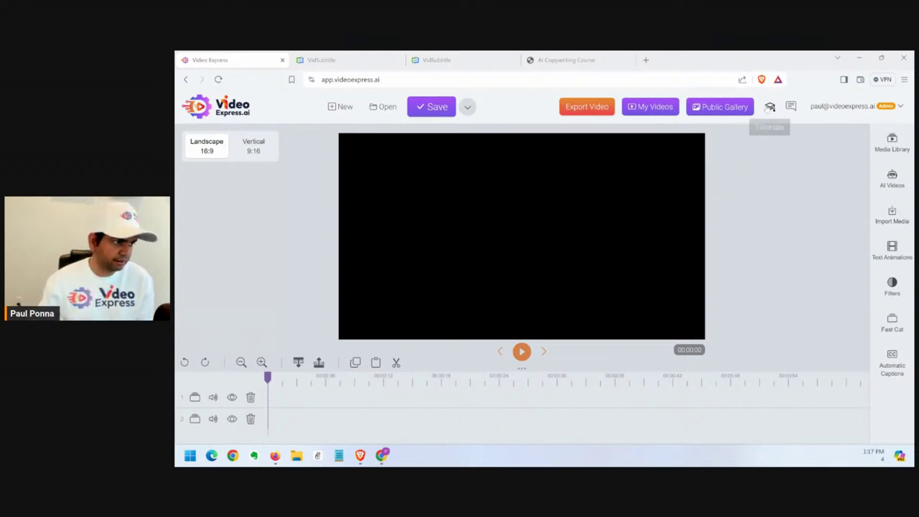
left_click(742, 109)
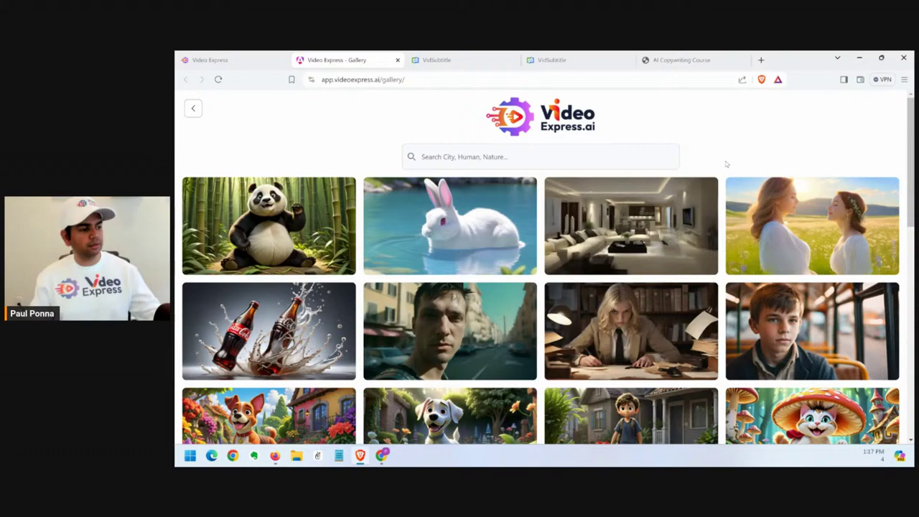
Preview the panda yoga clip in the gallery, exit the player, and show its prompt details.
scroll(624, 300, "down", 1)
mouse_move(624, 300)
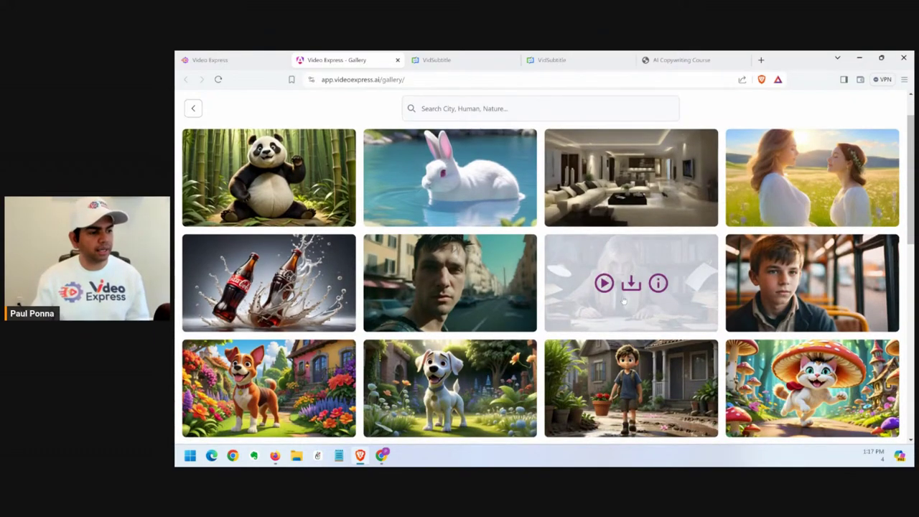
mouse_move(284, 189)
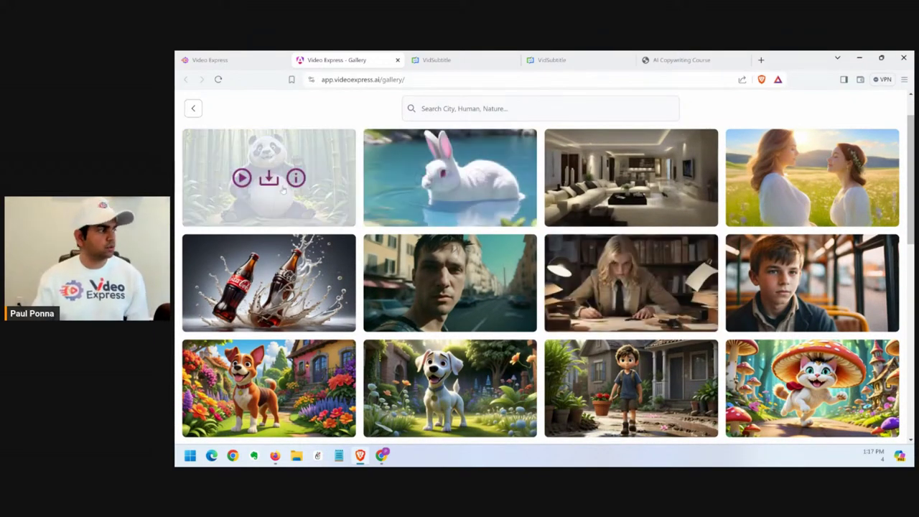
left_click(242, 178)
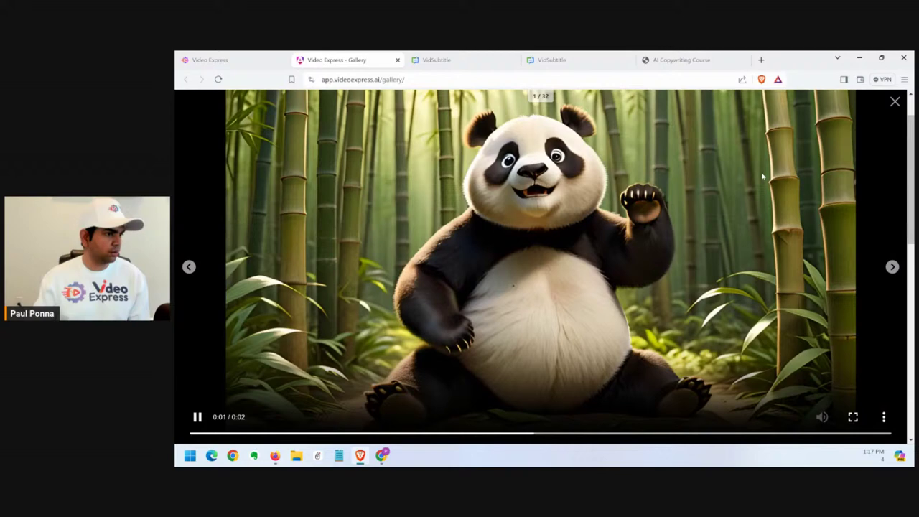
key("Escape")
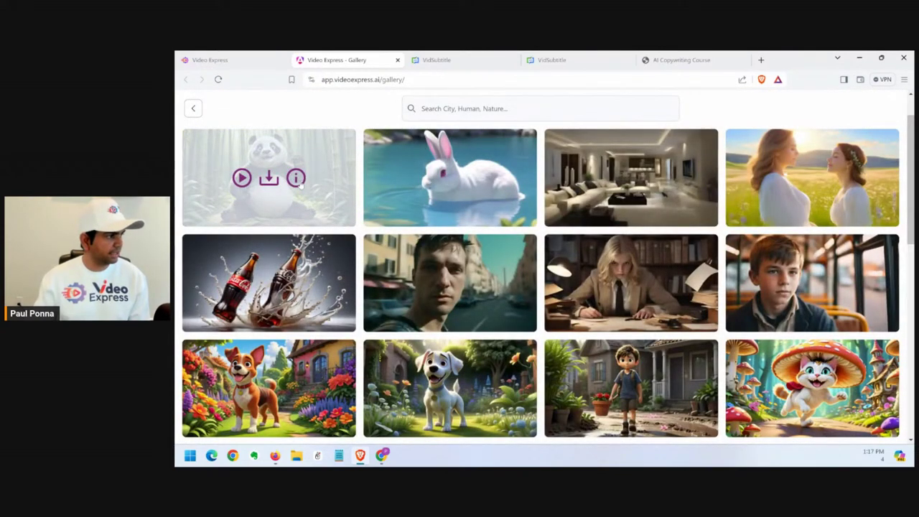
left_click(297, 180)
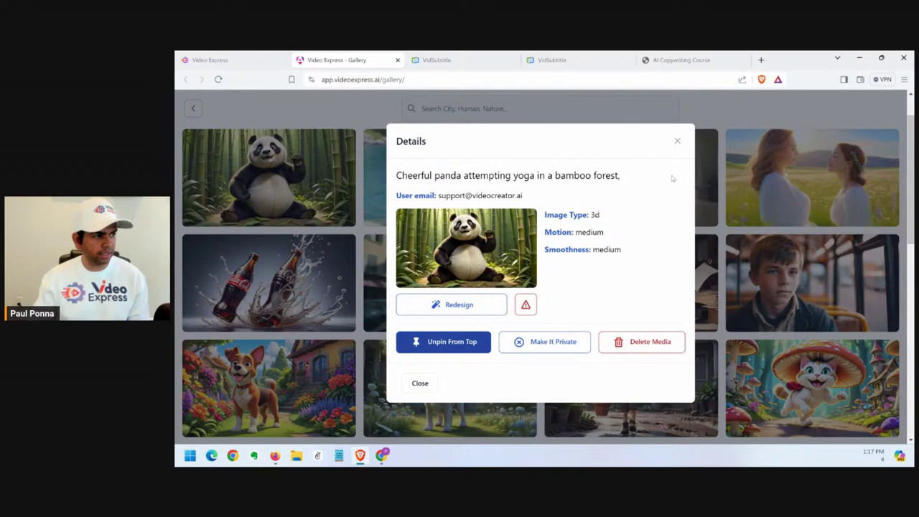
Reopen the panda clip's details and highlight its prompt, 3d image type, and medium motion and smoothness.
left_click(677, 141)
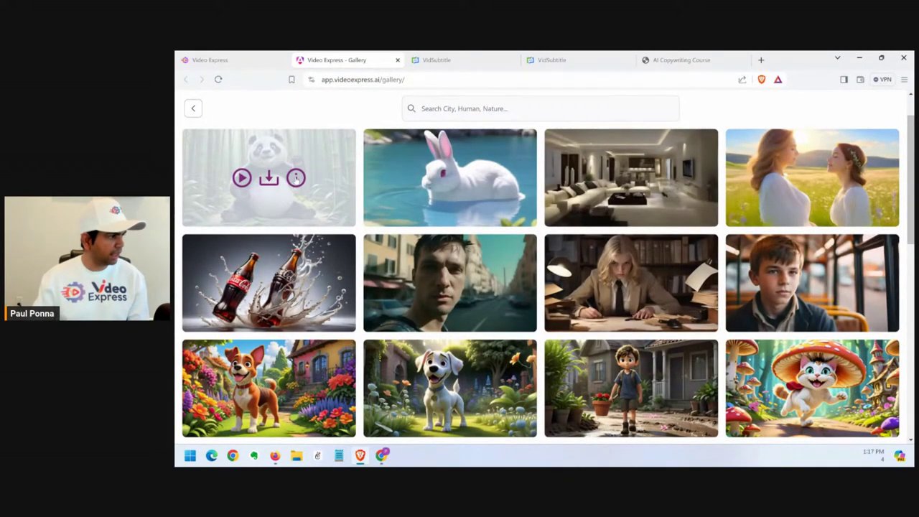
left_click(296, 178)
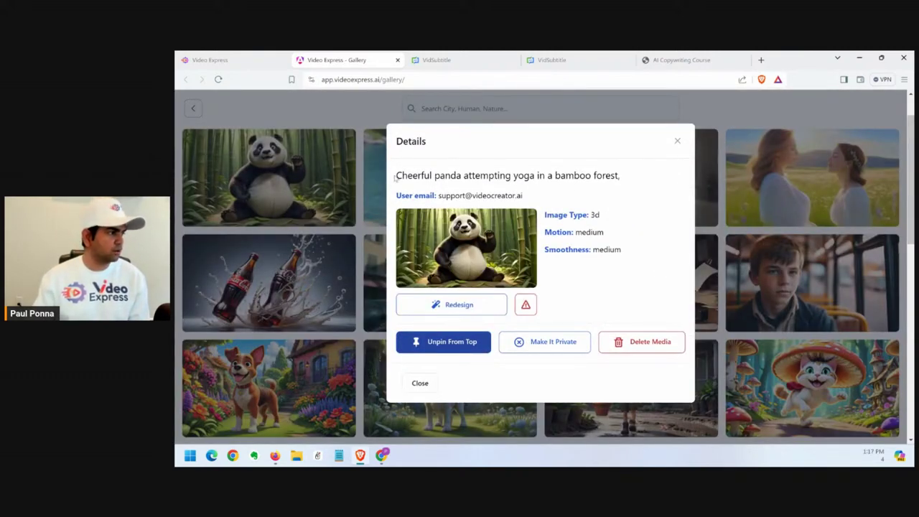
left_click_drag(396, 176, 639, 175)
left_click(639, 175)
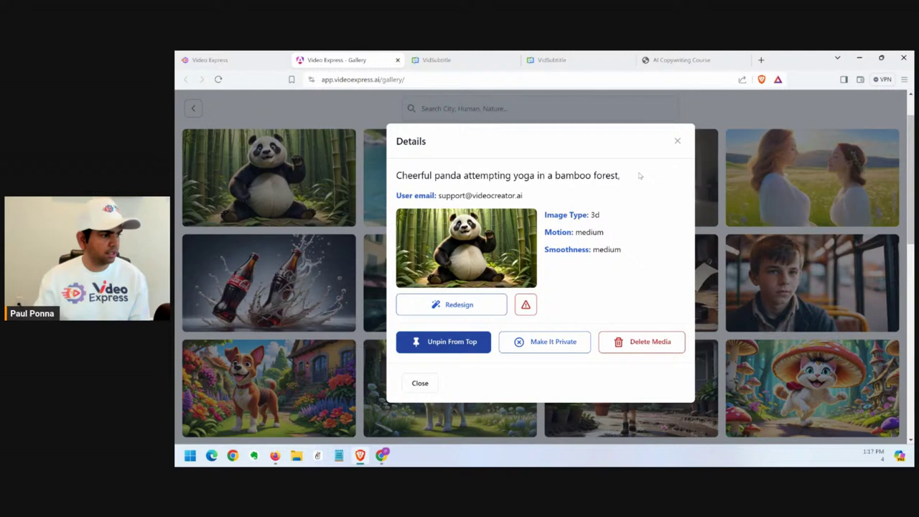
left_click_drag(556, 215, 630, 215)
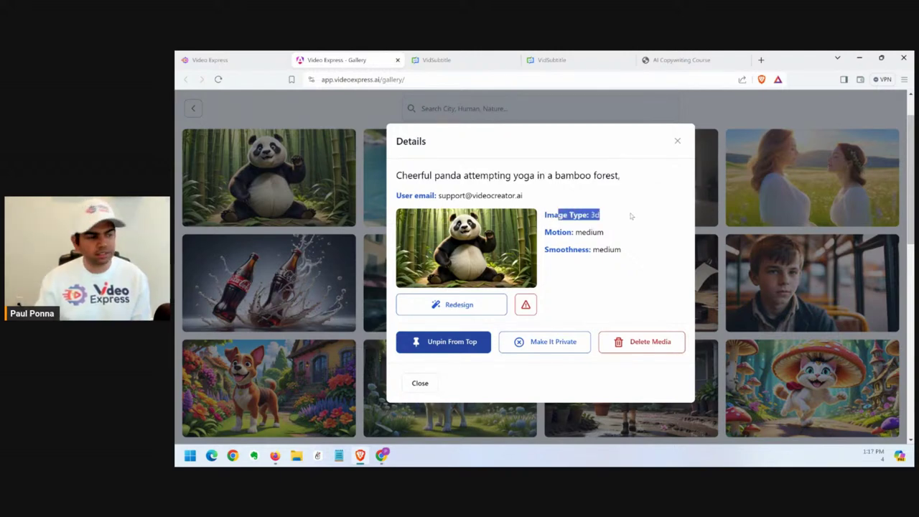
left_click_drag(557, 232, 621, 233)
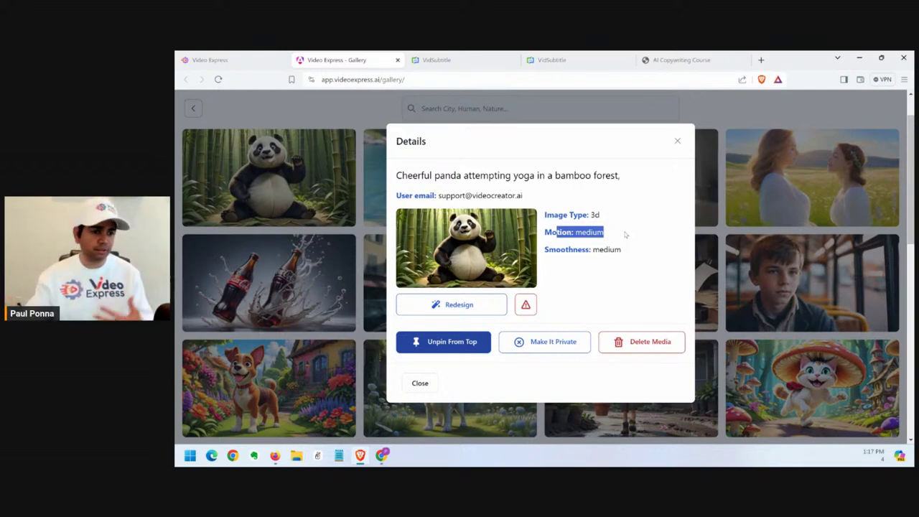
double_click(589, 231)
triple_click(600, 248)
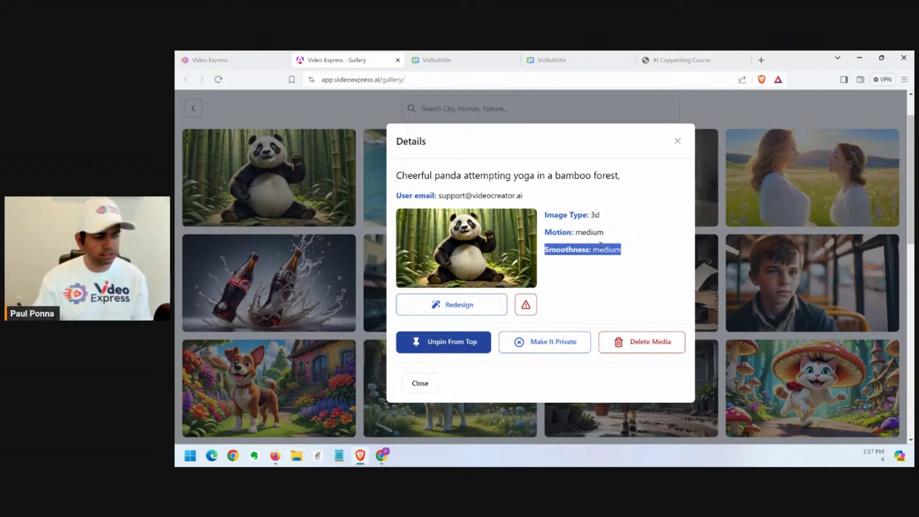
left_click(622, 251)
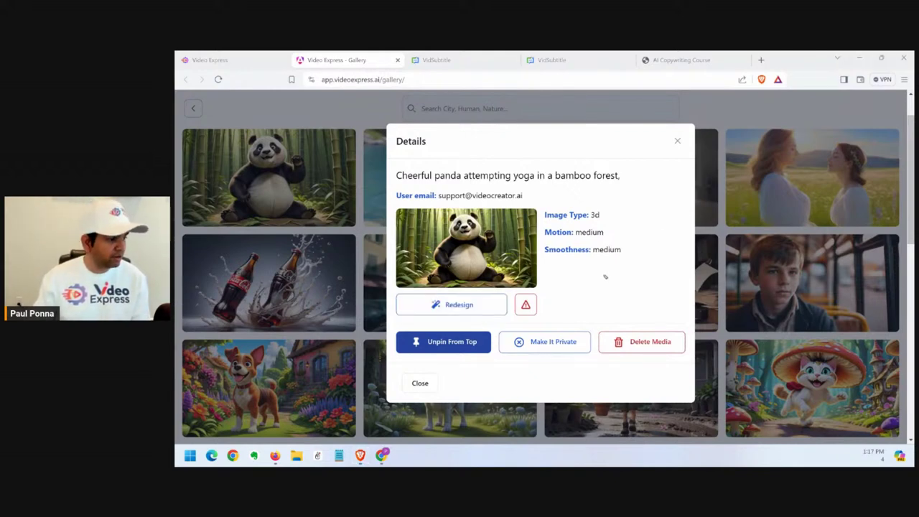
Point out the report and make-private options beneath the panda preview, then close the details.
mouse_move(518, 287)
left_mouse_down()
mouse_move(549, 291)
mouse_move(552, 324)
mouse_move(504, 325)
mouse_move(515, 286)
left_mouse_up()
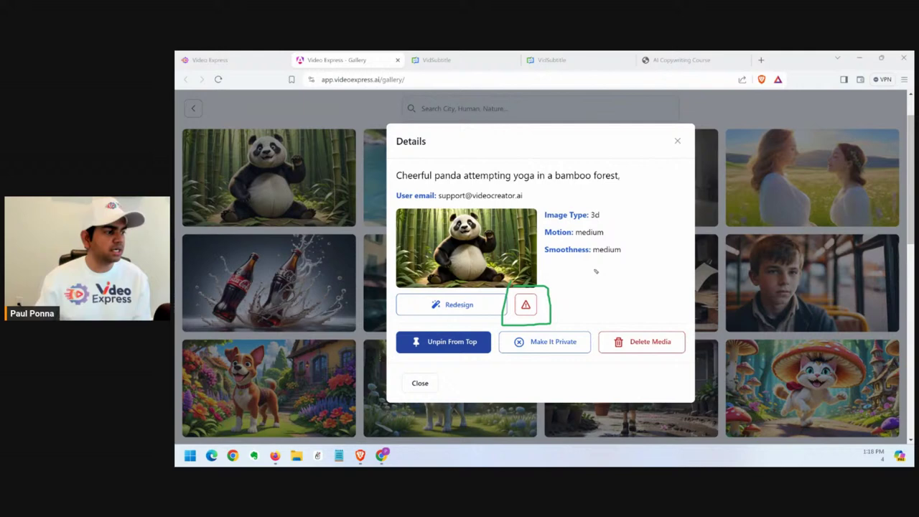
mouse_move(605, 275)
left_mouse_down()
mouse_move(553, 301)
mouse_move(568, 302)
left_mouse_up()
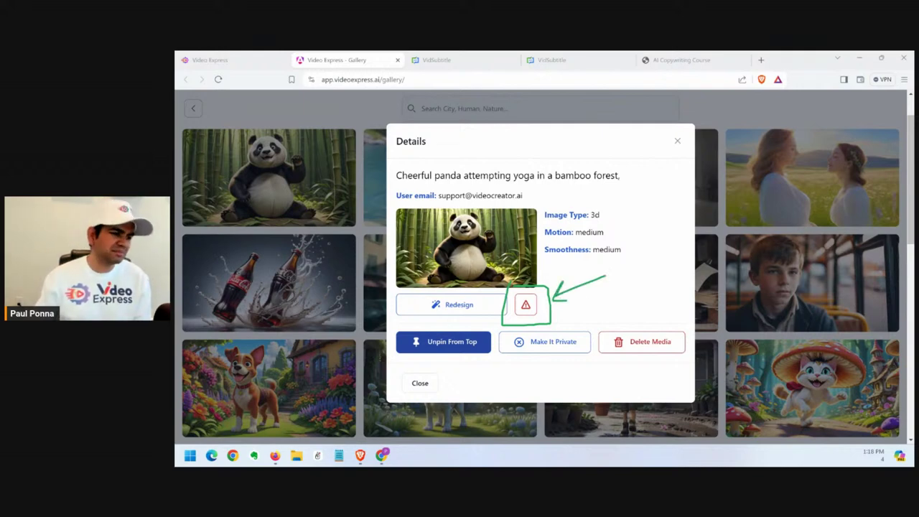
key("Escape")
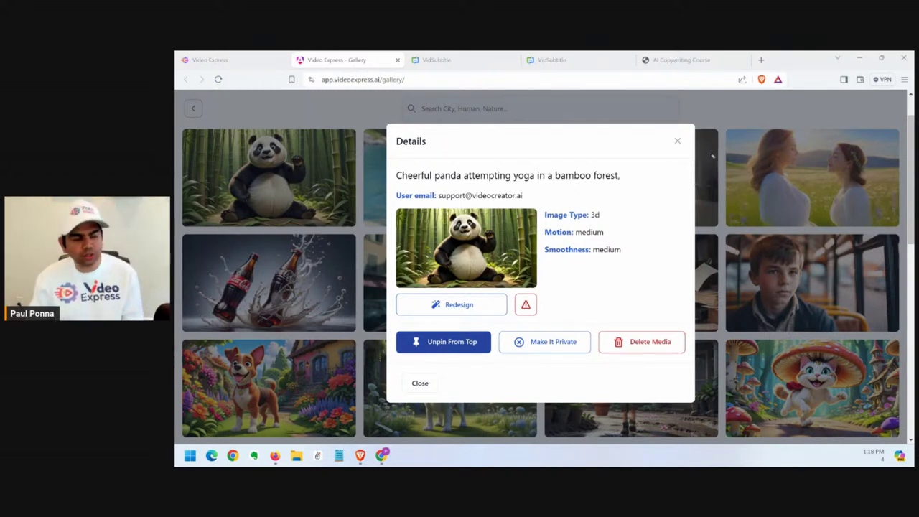
left_click_drag(531, 371, 556, 360)
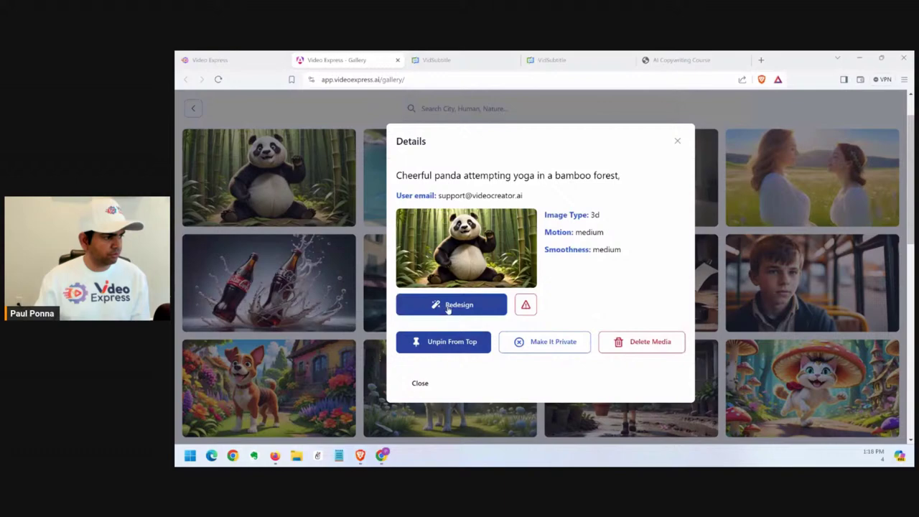
left_click(676, 141)
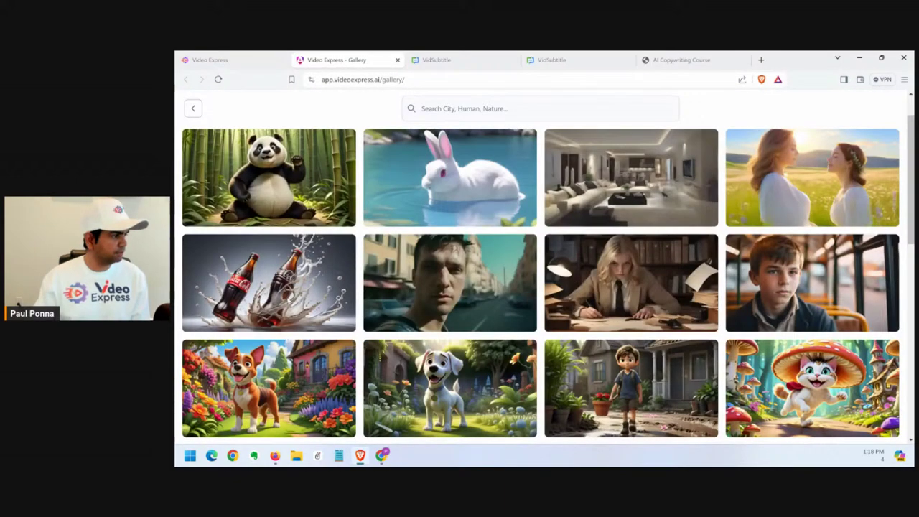
Play the Coke bottle clip, close the player, and show its prompt details.
left_click(243, 283)
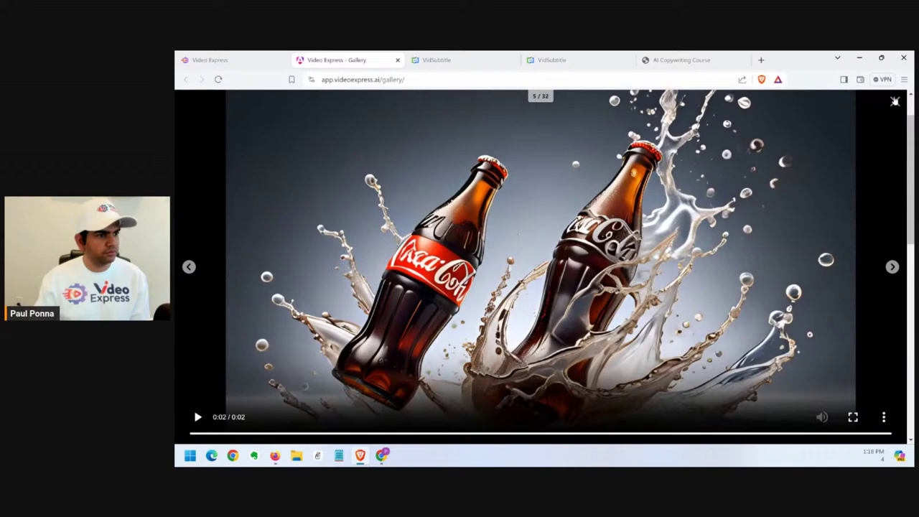
left_click(894, 101)
left_click(294, 284)
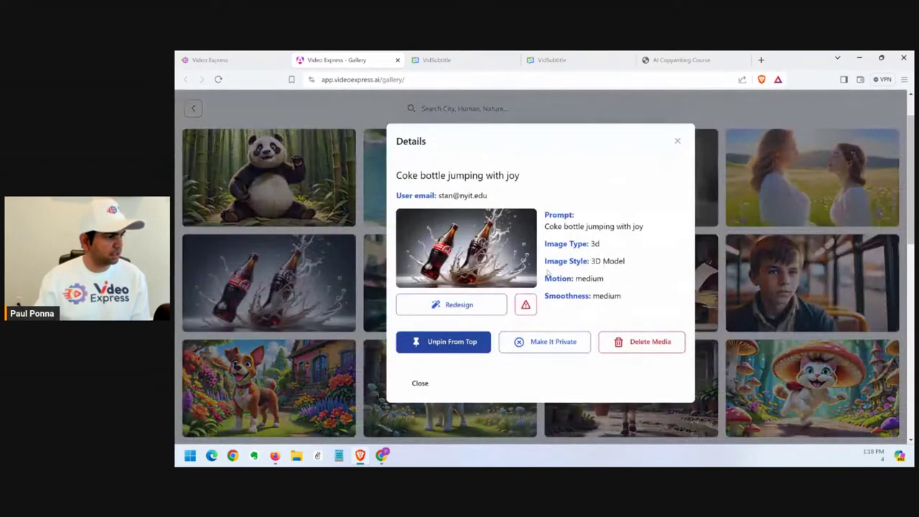
Redesign the Coke bottle clip into a prefilled Create From Prompt form and select its prompt.
left_click(464, 310)
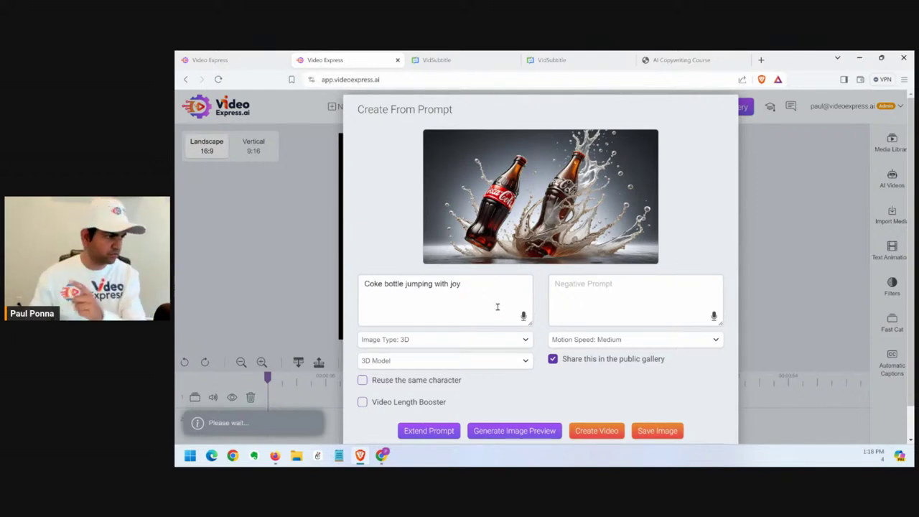
left_click_drag(484, 294, 251, 293)
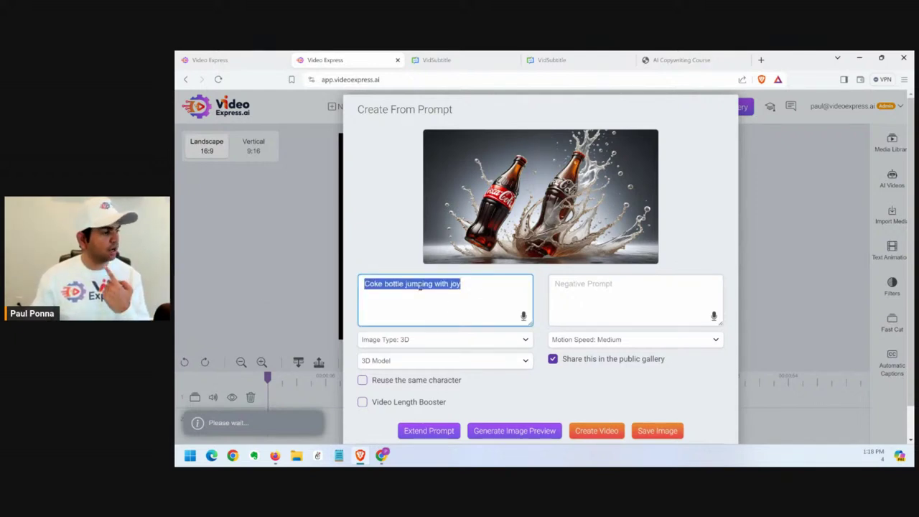
left_click(472, 295)
key("ctrl+a")
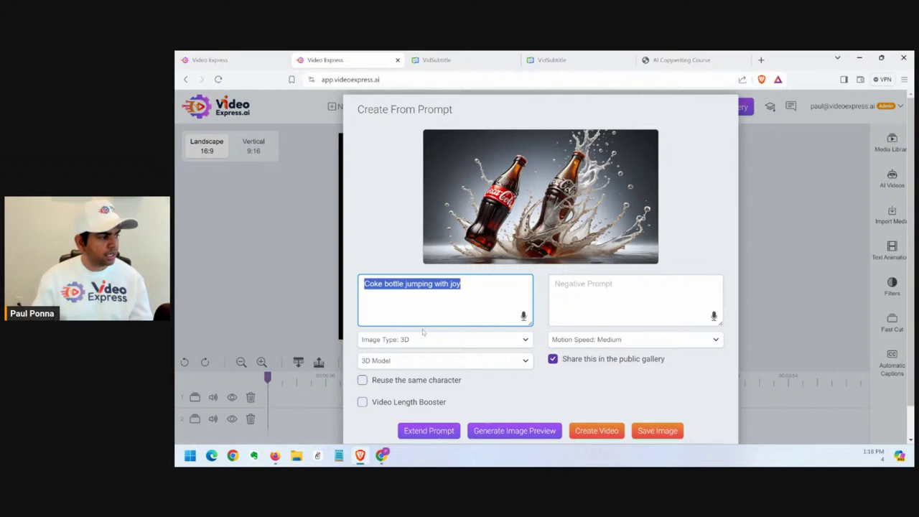
Keep the image type at 3D and the motion speed at Medium.
left_click(391, 341)
left_click(394, 343)
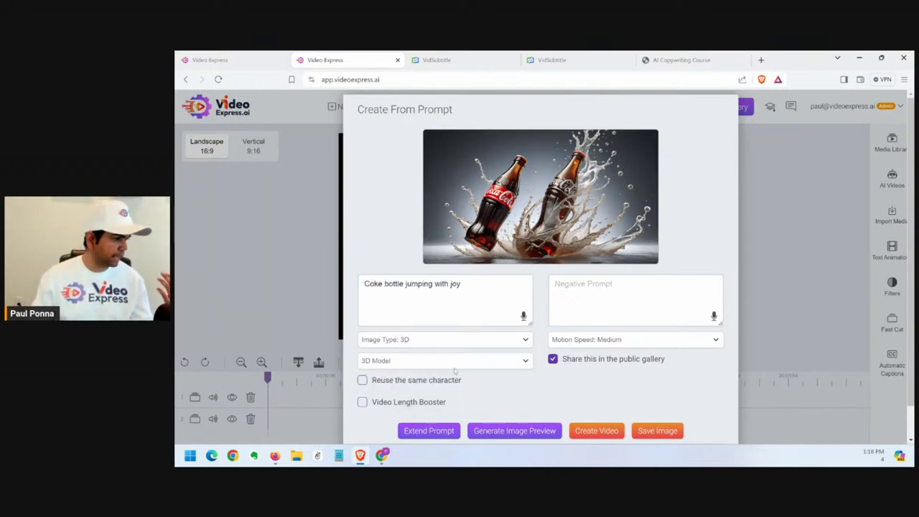
left_click(595, 342)
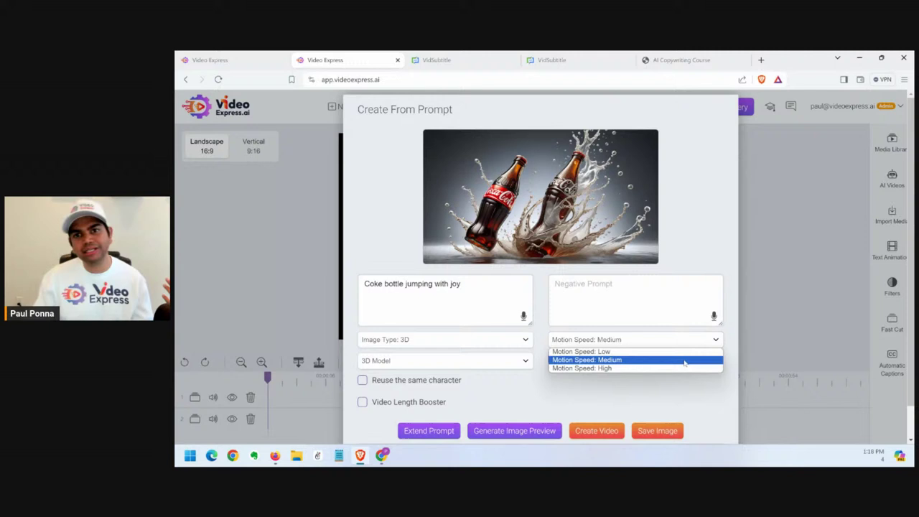
left_click(695, 383)
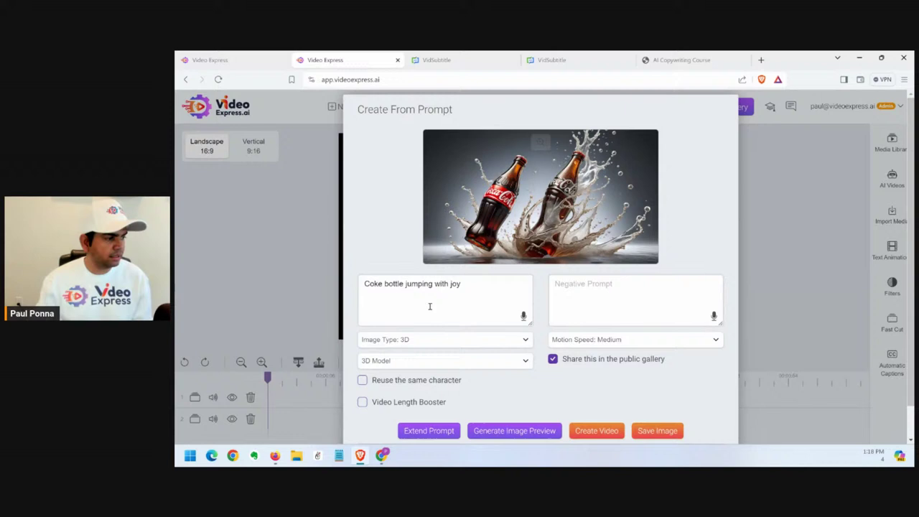
scroll(434, 305, "down", 1)
Select the prompt text and keep the image style at 3D Model.
left_click_drag(466, 257, 364, 252)
left_click(502, 267)
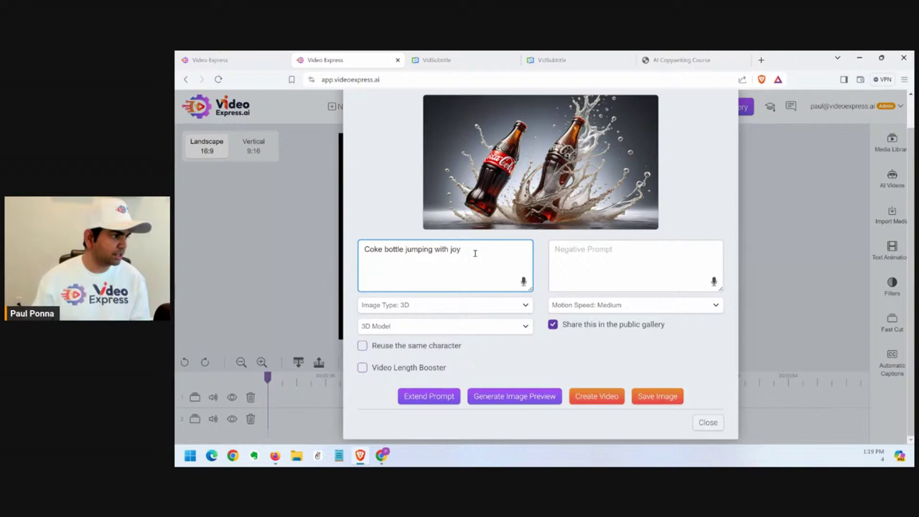
key("ctrl+a")
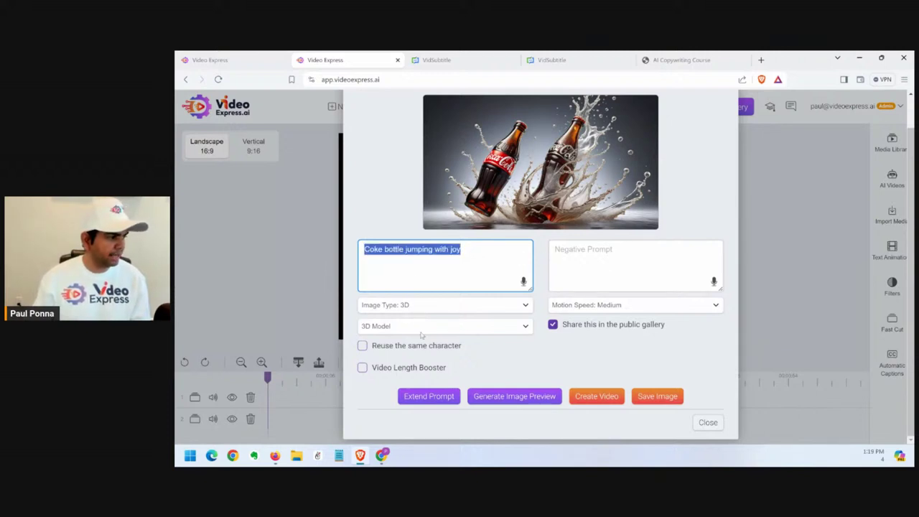
left_click(422, 329)
left_click(542, 276)
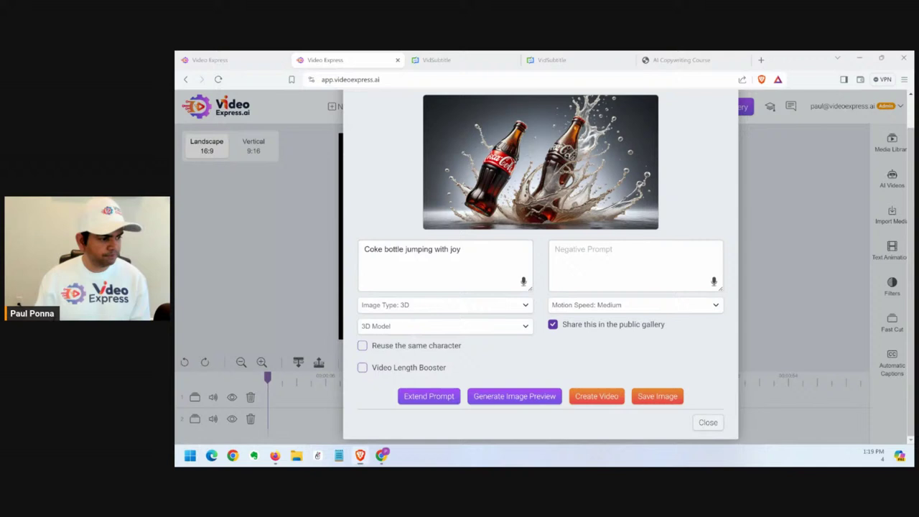
Mark the video creation step, close the Create From Prompt form, and open the Public Gallery.
mouse_move(604, 355)
left_mouse_down()
mouse_move(602, 384)
mouse_move(596, 374)
mouse_move(617, 367)
left_mouse_up()
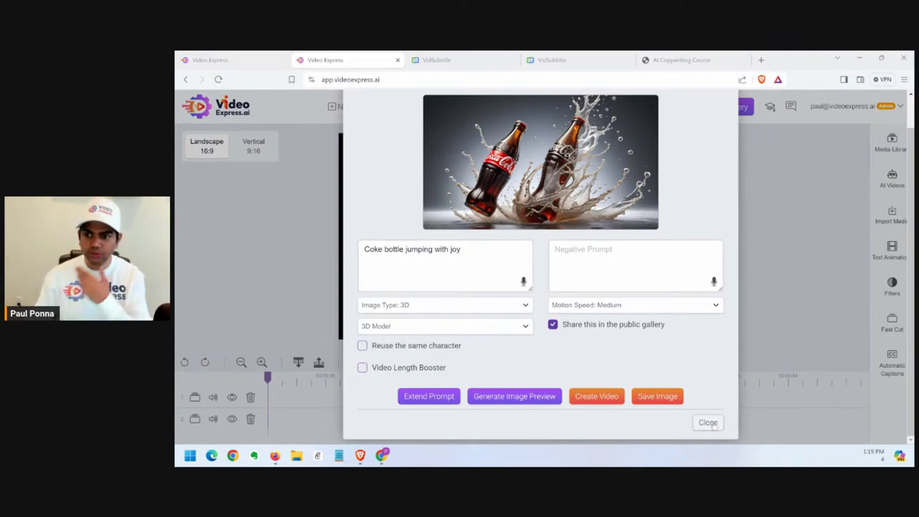
left_click(708, 423)
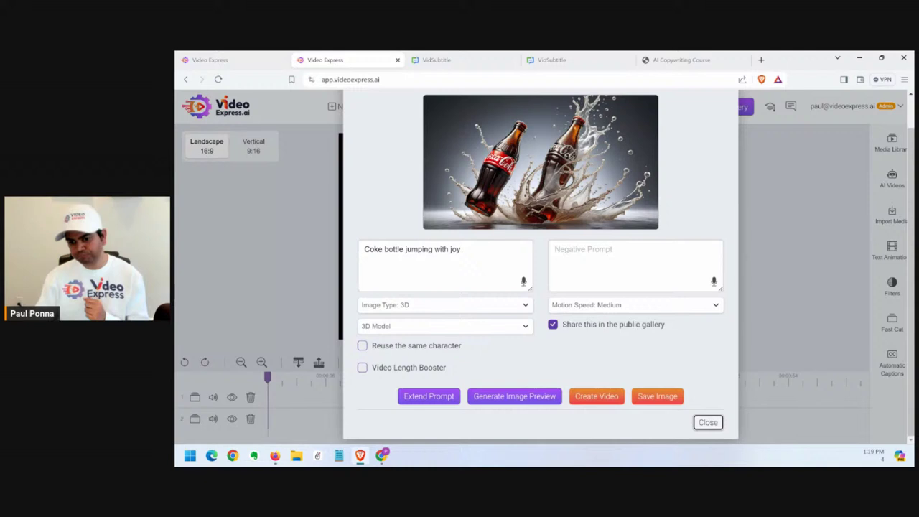
left_click(708, 422)
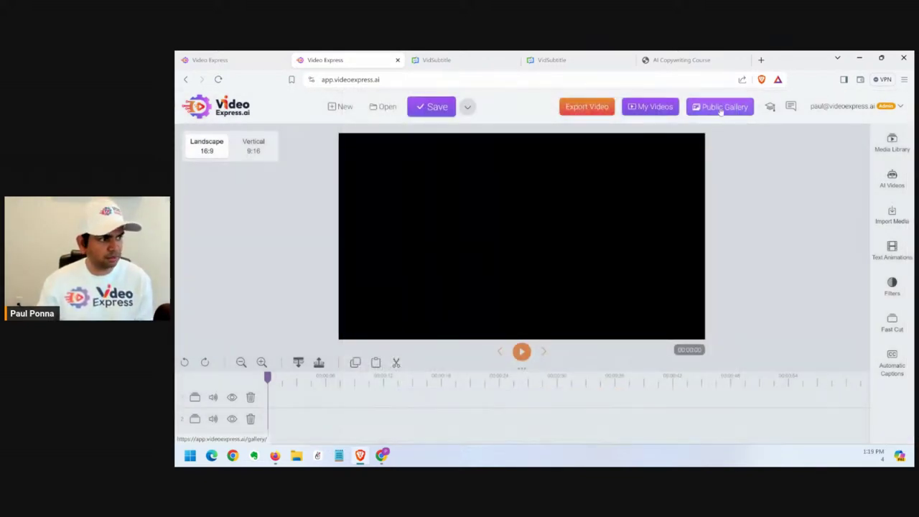
left_click(721, 106)
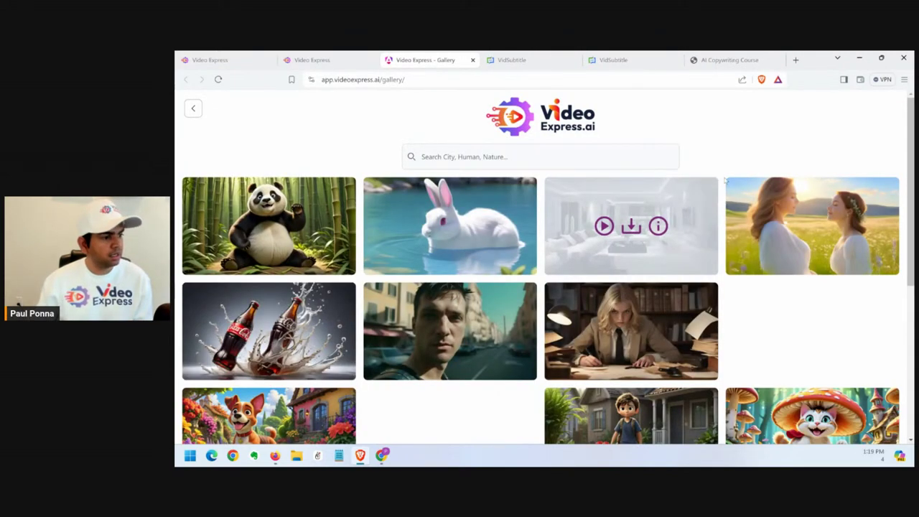
Point out the gallery search box and scroll down to the fantasy and elf character rows.
scroll(713, 189, "down", 2)
scroll(712, 189, "up", 2)
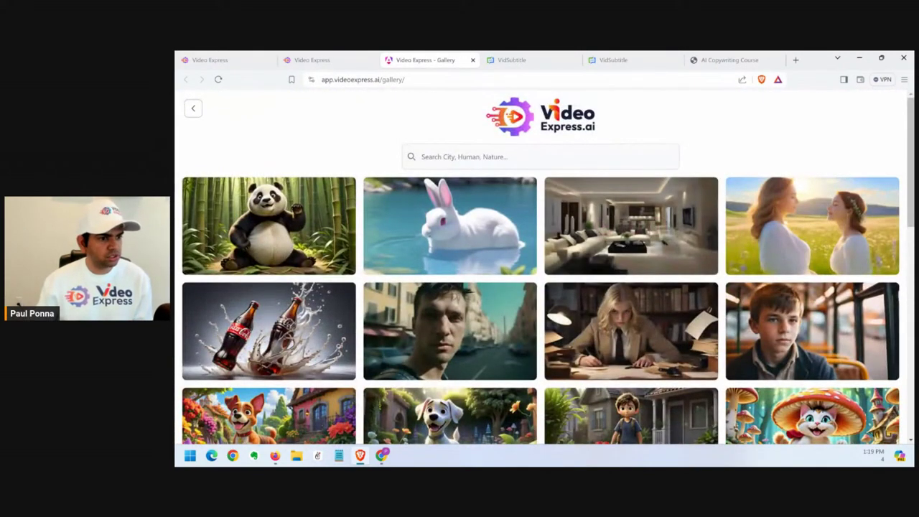
mouse_move(459, 141)
left_mouse_down()
mouse_move(375, 142)
mouse_move(383, 182)
mouse_move(522, 173)
mouse_move(566, 156)
mouse_move(440, 135)
left_mouse_up()
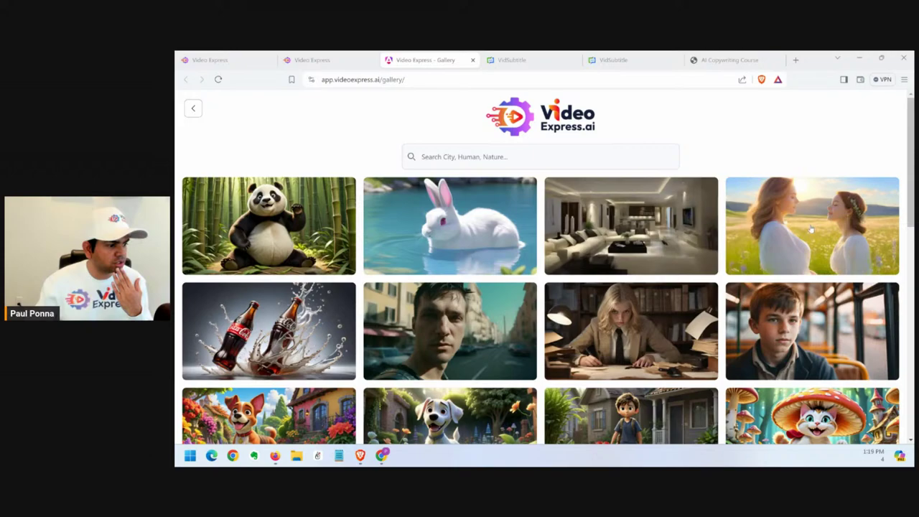
scroll(707, 165, "down", 2)
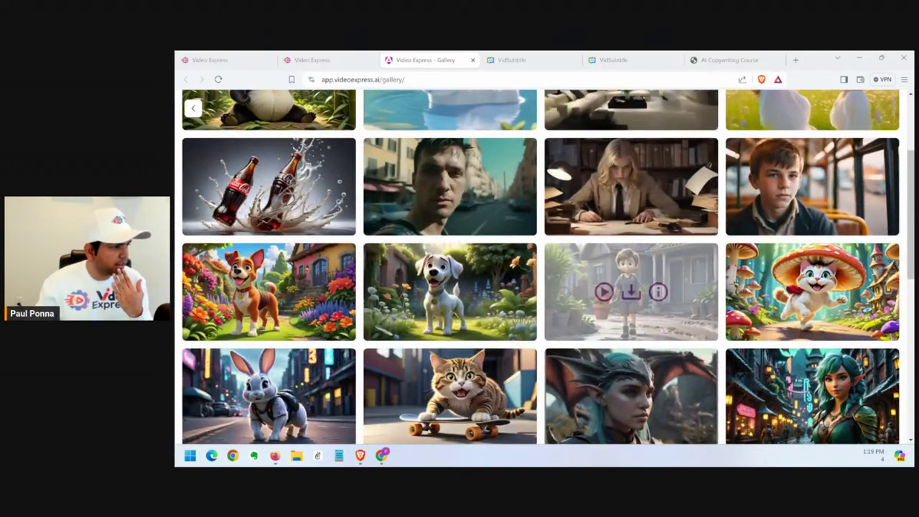
scroll(485, 216, "down", 1)
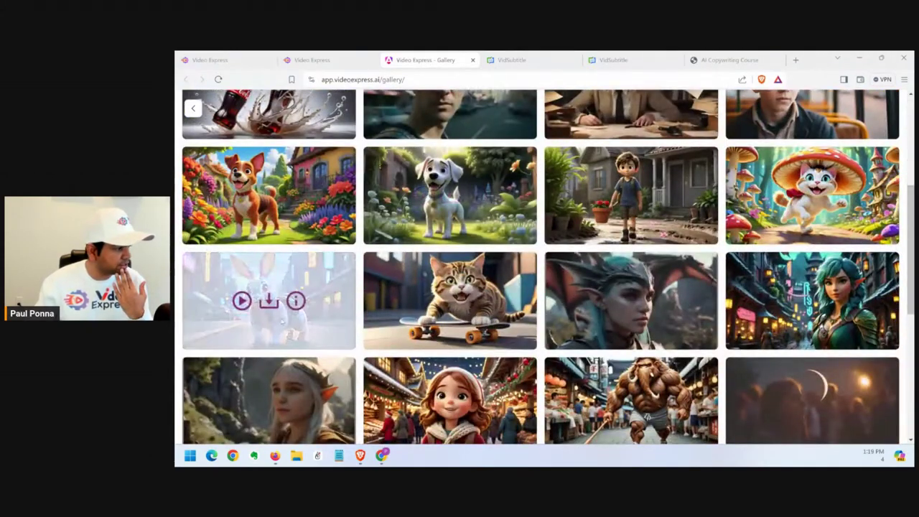
scroll(282, 323, "down", 2)
left_click(242, 261)
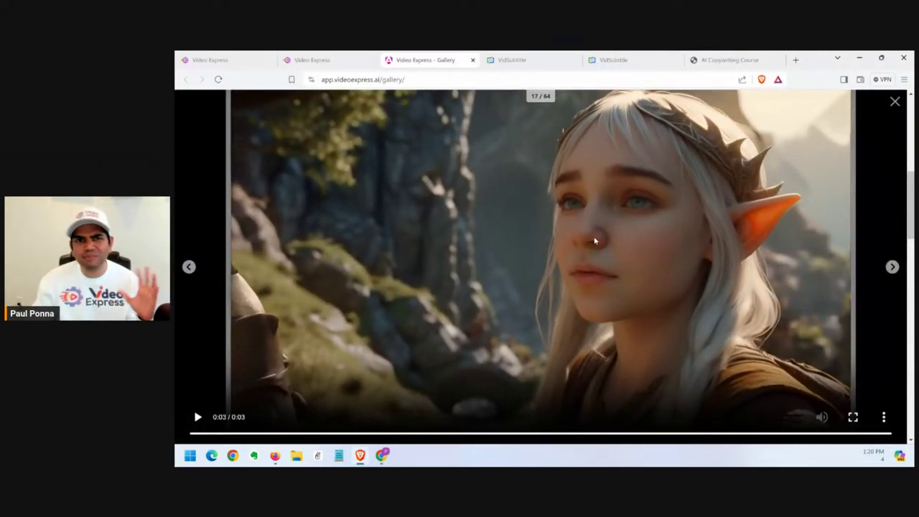
left_click(894, 101)
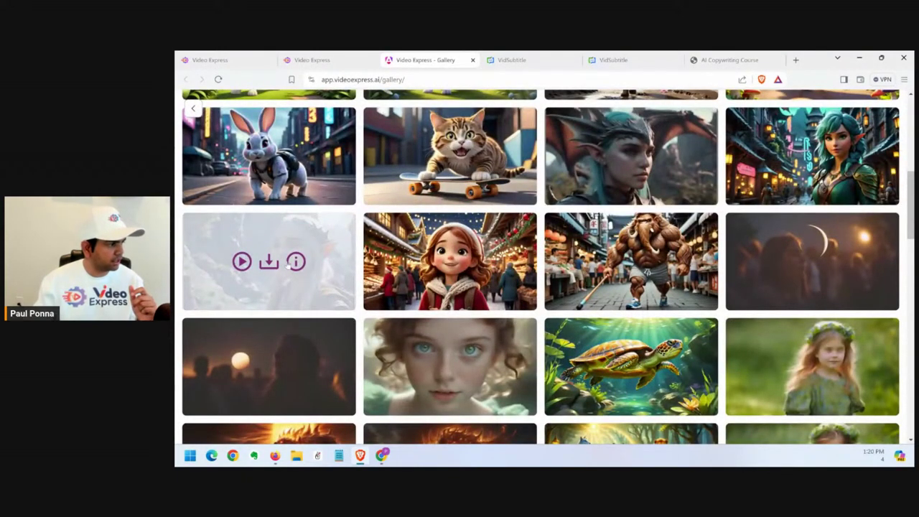
left_click(289, 267)
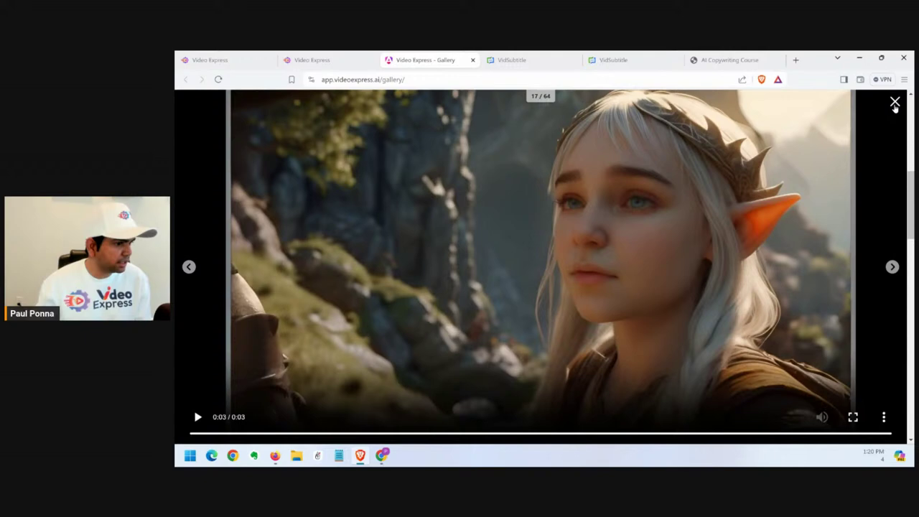
left_click(894, 103)
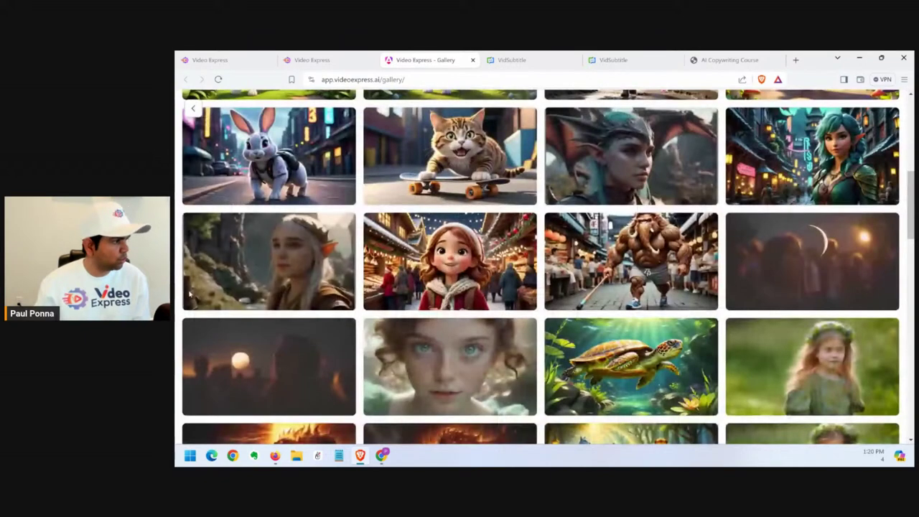
Open the elf clip's details and highlight prompt phrases about fantasy lands, dragons, elves, and realistic light, RAW, best quality.
left_click(295, 261)
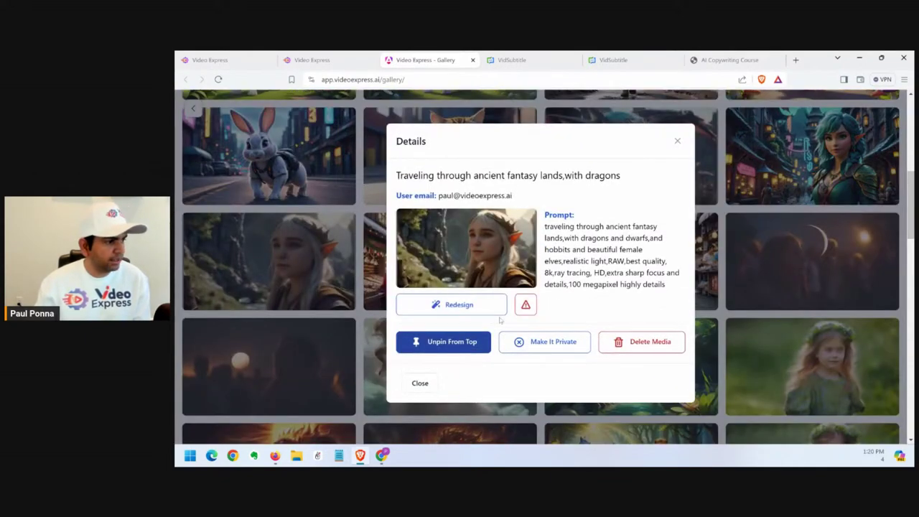
left_click_drag(546, 213, 641, 285)
left_click(641, 284)
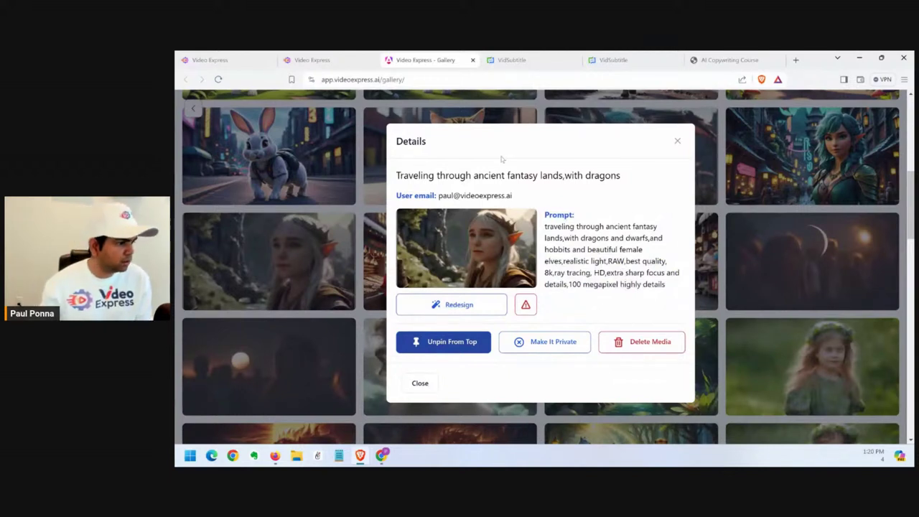
left_click_drag(545, 226, 650, 227)
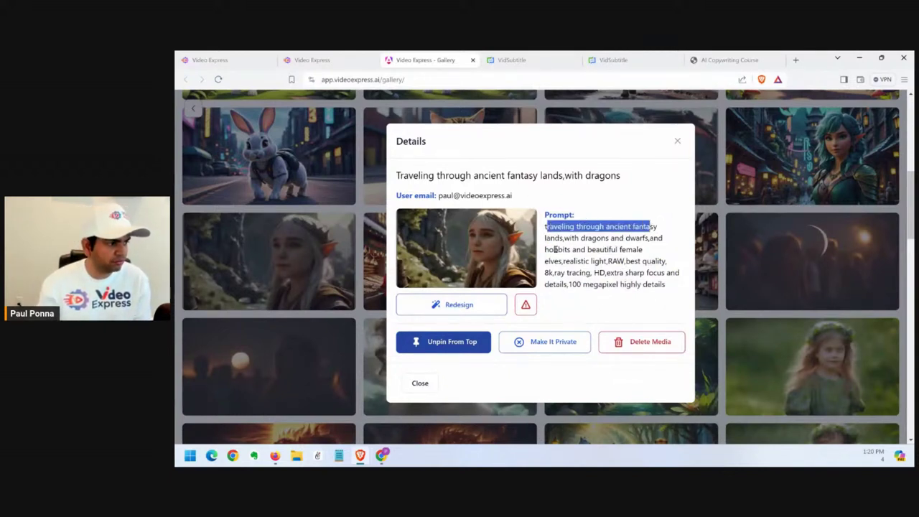
left_click_drag(574, 238, 641, 237)
left_click(660, 238)
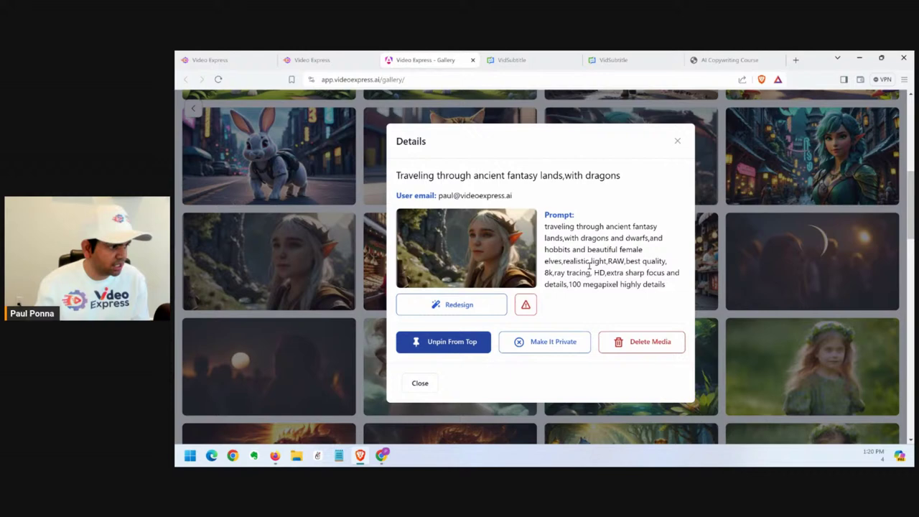
left_click_drag(571, 261, 632, 249)
left_click(632, 249)
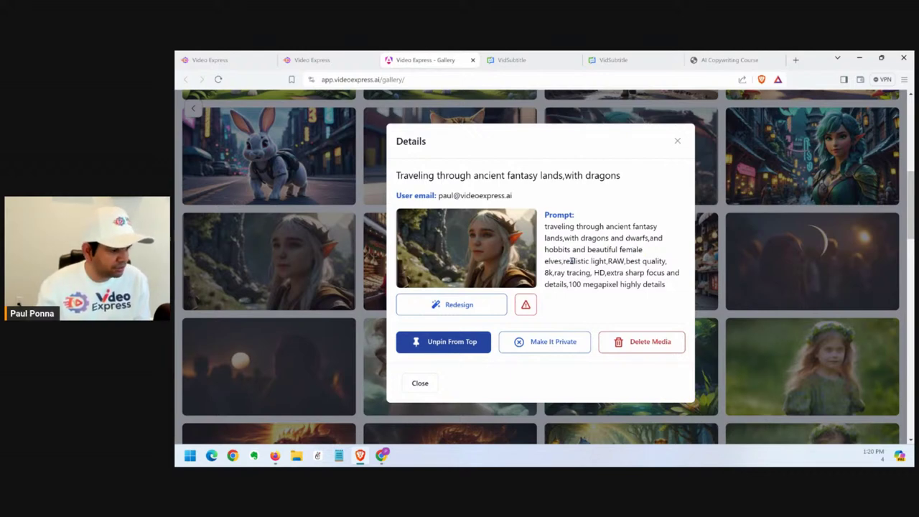
left_click_drag(572, 261, 667, 261)
left_click(653, 262)
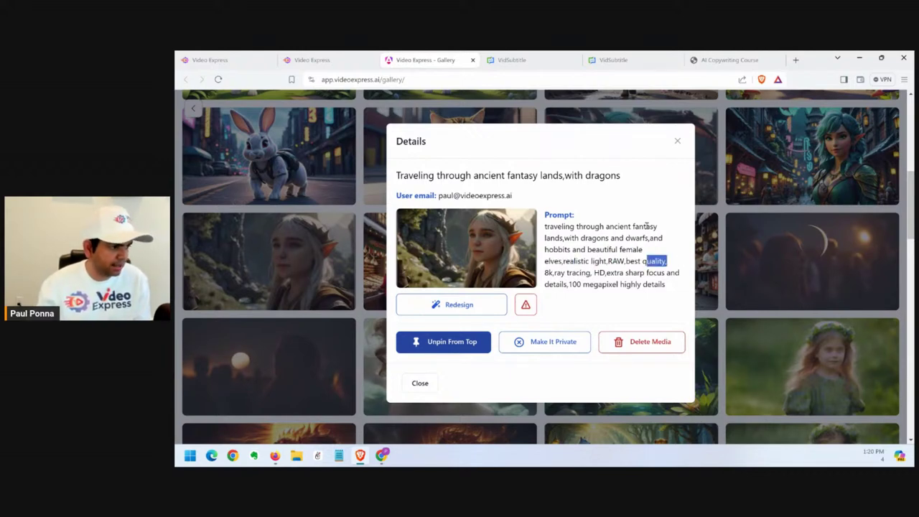